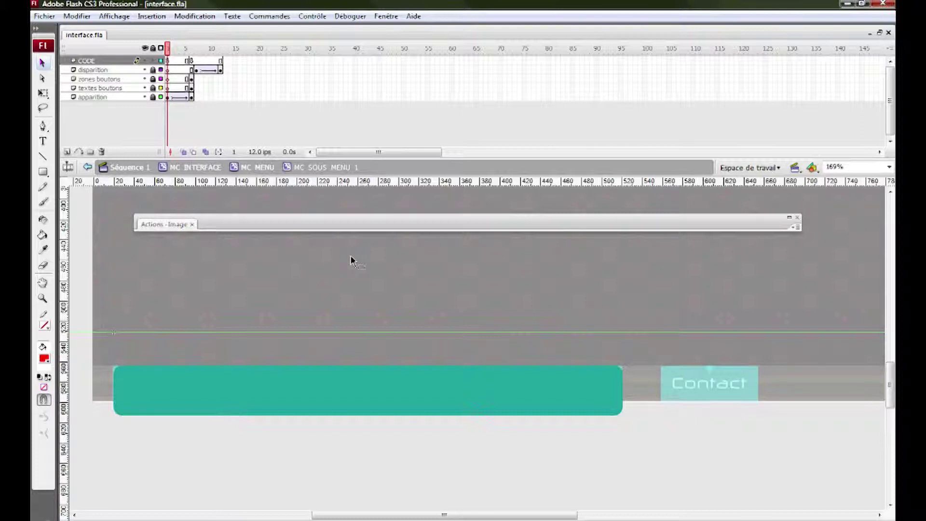
Return to editing the MC MENU clip and select the MC_SOUS_MENU_1 instance with its properties displayed
{"action": "left_click", "coordinate": [256, 169]}
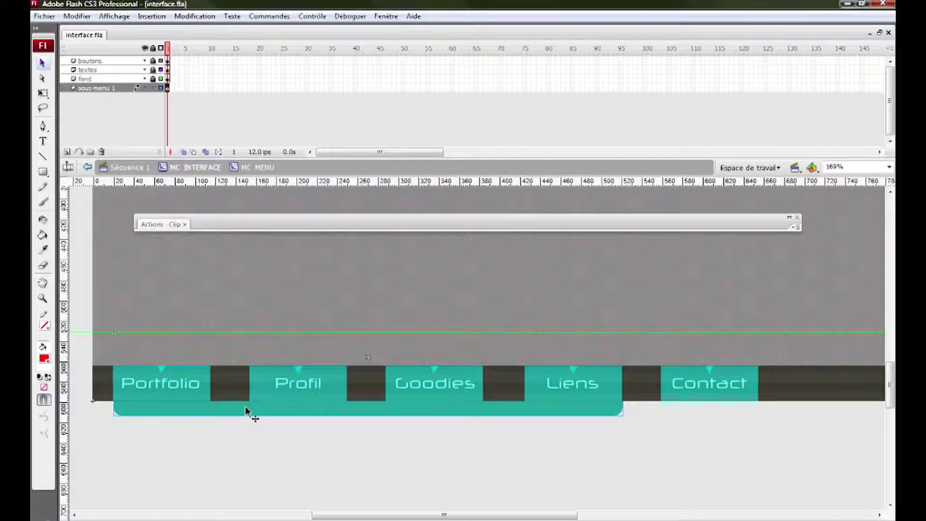
{"action": "left_click_drag", "start_coordinate": [398, 228], "coordinate": [895, 444]}
{"action": "key", "text": "ctrl+F3"}
{"action": "left_click_drag", "start_coordinate": [581, 290], "coordinate": [581, 212]}
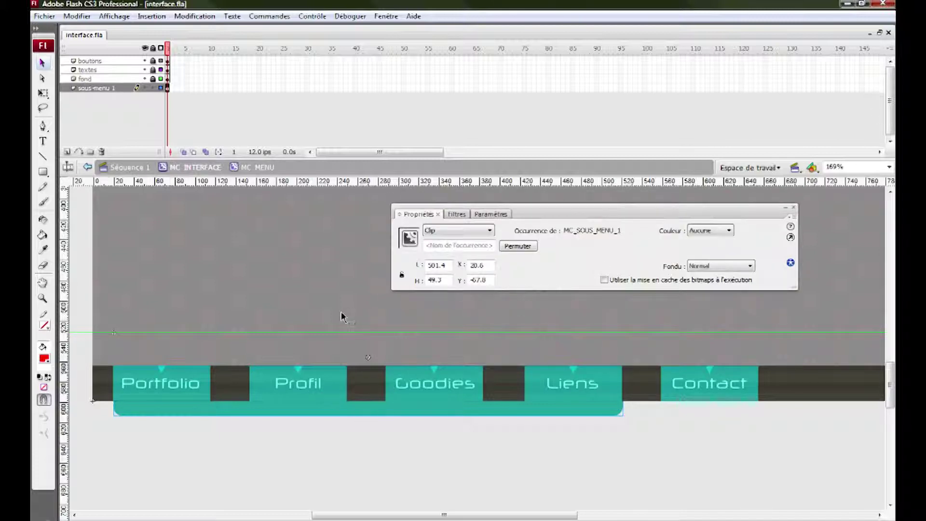
{"action": "left_click", "coordinate": [370, 331]}
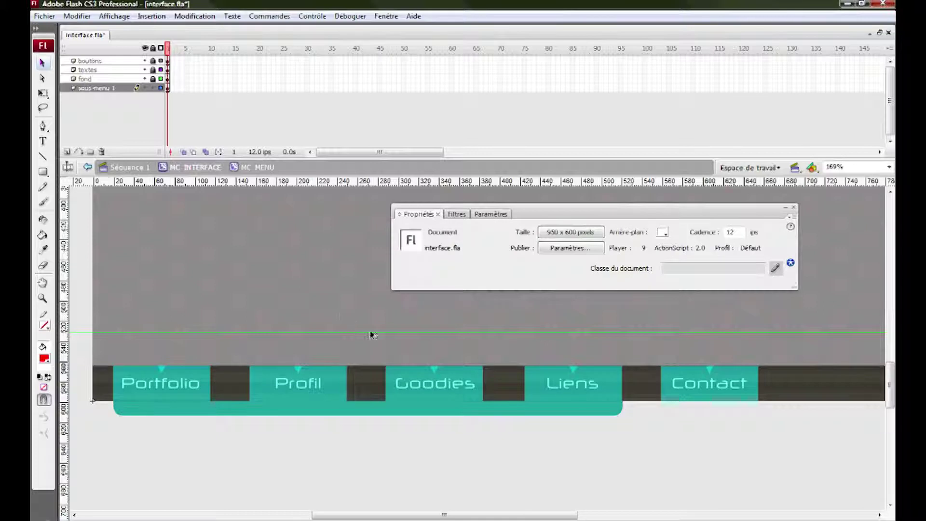
{"action": "left_click", "coordinate": [376, 409]}
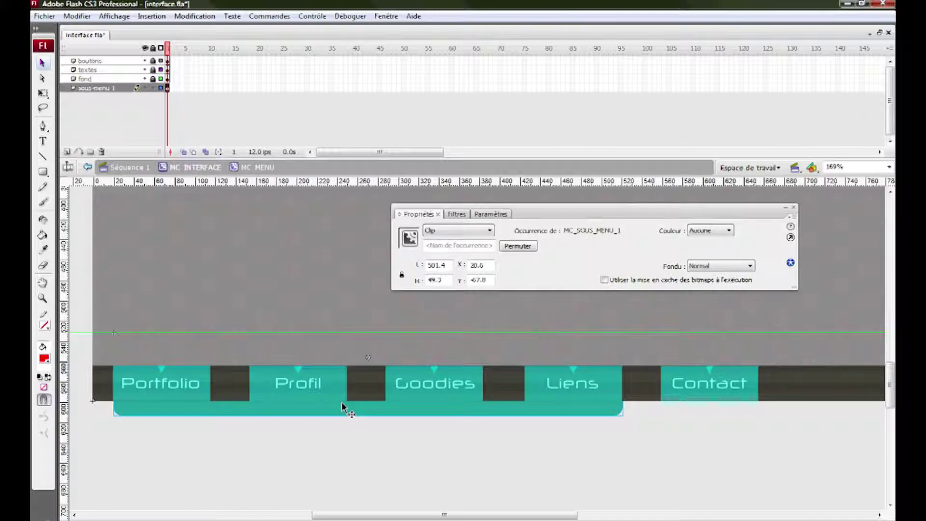
Lock the sous-menu 1 layer and add a new layer above it named "sous-menu 2"
{"action": "left_click", "coordinate": [153, 88]}
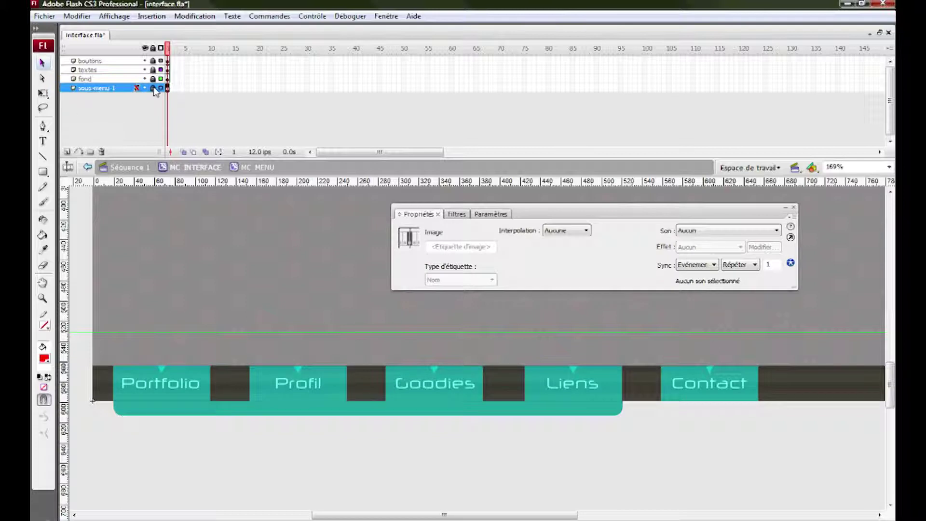
{"action": "left_click", "coordinate": [68, 153]}
{"action": "double_click", "coordinate": [97, 87]}
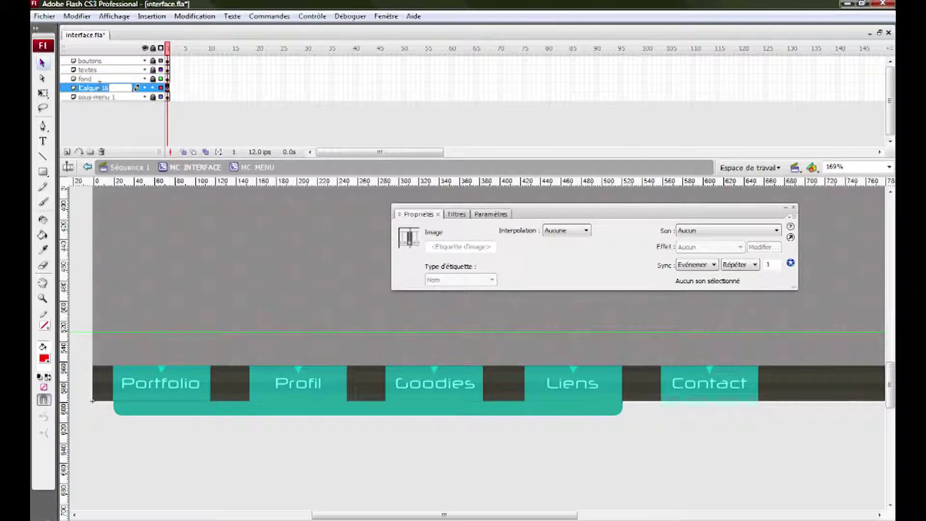
{"action": "type", "text": "sous-menu 2"}
{"action": "key", "text": "Return"}
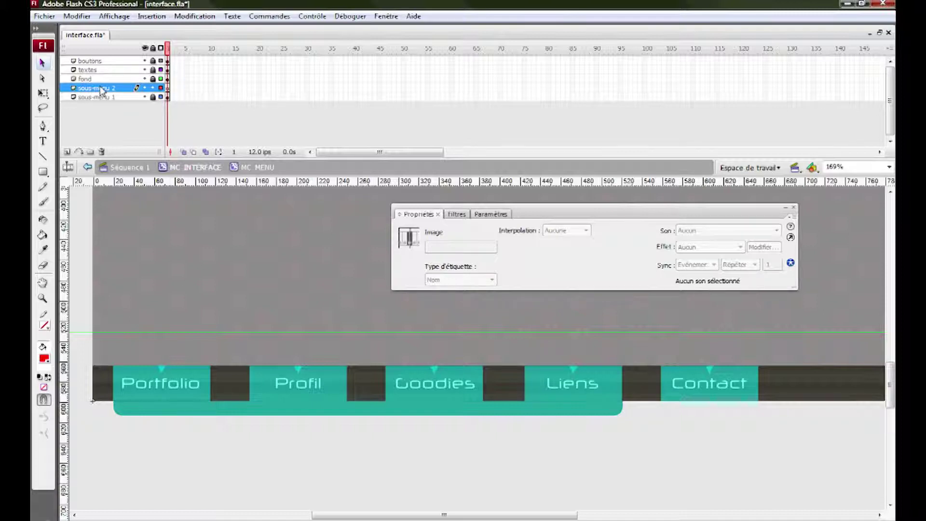
Paste a copy of the sub-menu clip in place on the sous-menu 2 layer and align its left edge with the Profil button, X 154.7
{"action": "left_click", "coordinate": [167, 88]}
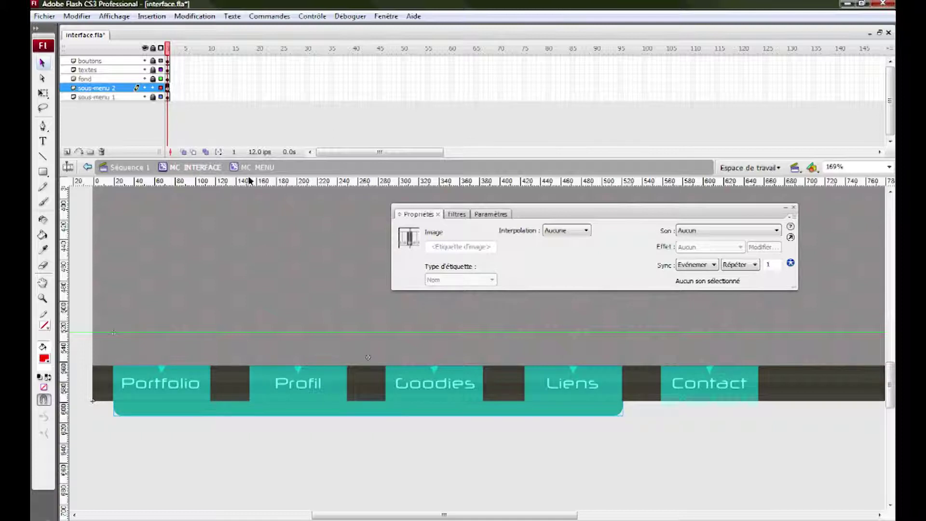
{"action": "left_click", "coordinate": [285, 413]}
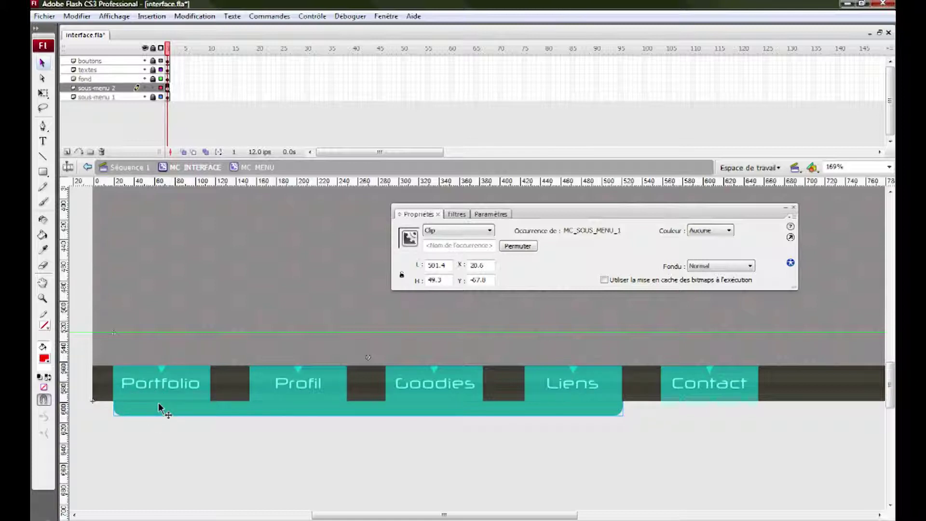
{"action": "left_click_drag", "start_coordinate": [147, 411], "coordinate": [277, 414]}
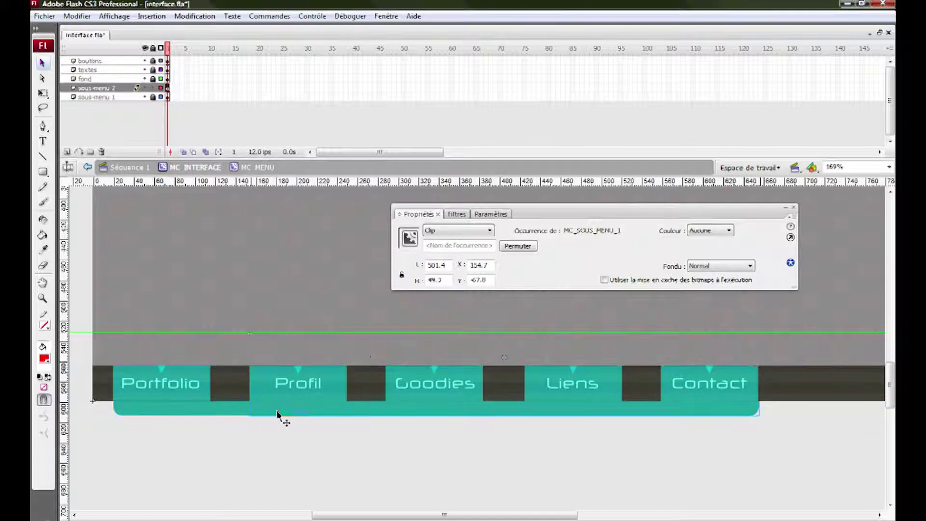
Compare the positions of the two sub-menus by alternately hiding and showing the sous-menu 1 and sous-menu 2 layers
{"action": "left_click", "coordinate": [145, 97]}
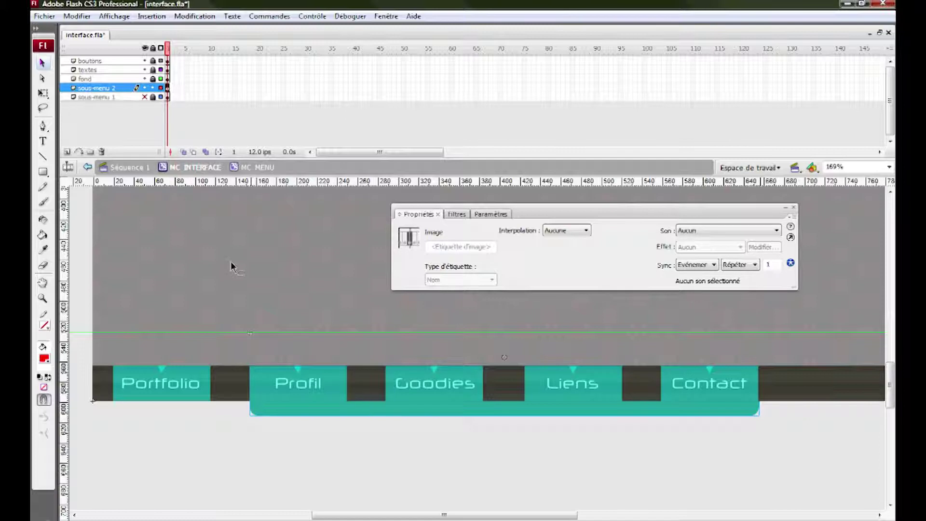
{"action": "left_click", "coordinate": [145, 88]}
{"action": "left_click", "coordinate": [145, 97]}
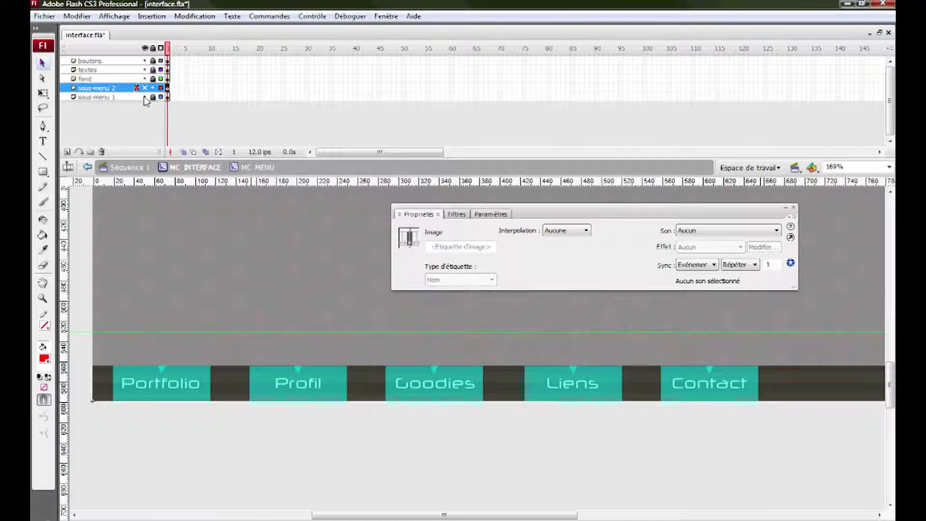
{"action": "left_click", "coordinate": [100, 97]}
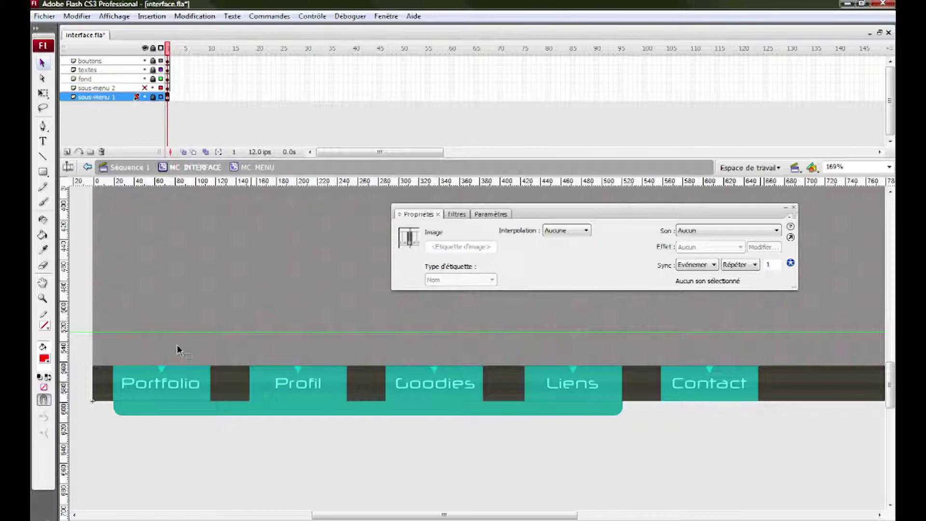
{"action": "left_click", "coordinate": [145, 87]}
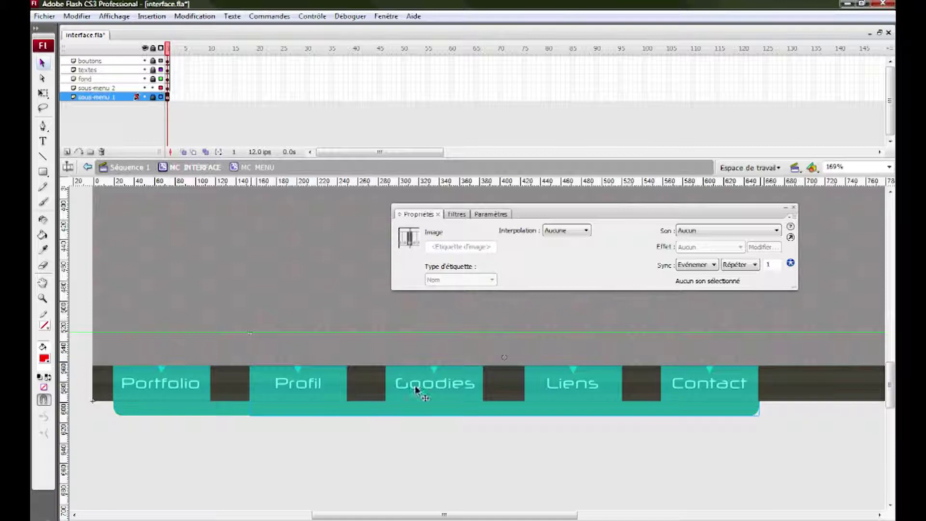
Examine the copied sub-menu's internal timeline through frame 12 and return to the MC MENU clip
{"action": "left_click", "coordinate": [413, 411]}
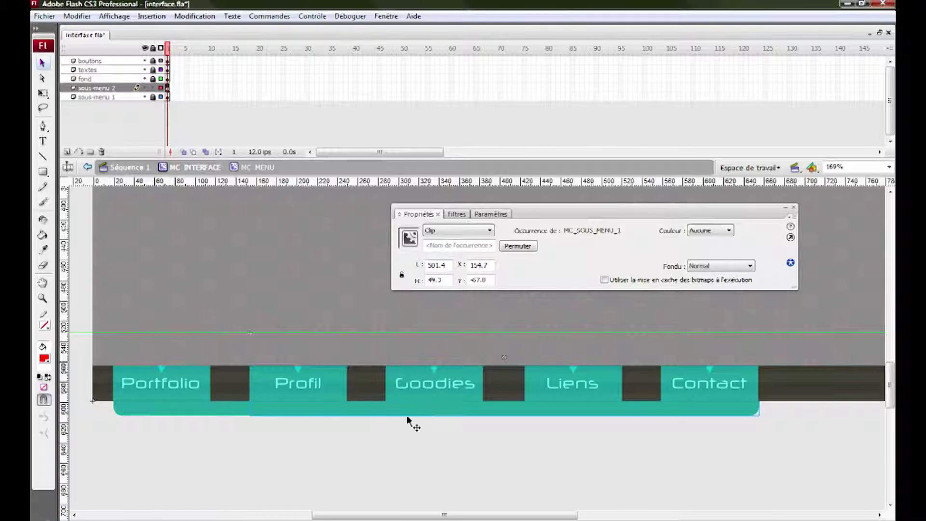
{"action": "double_click", "coordinate": [408, 412]}
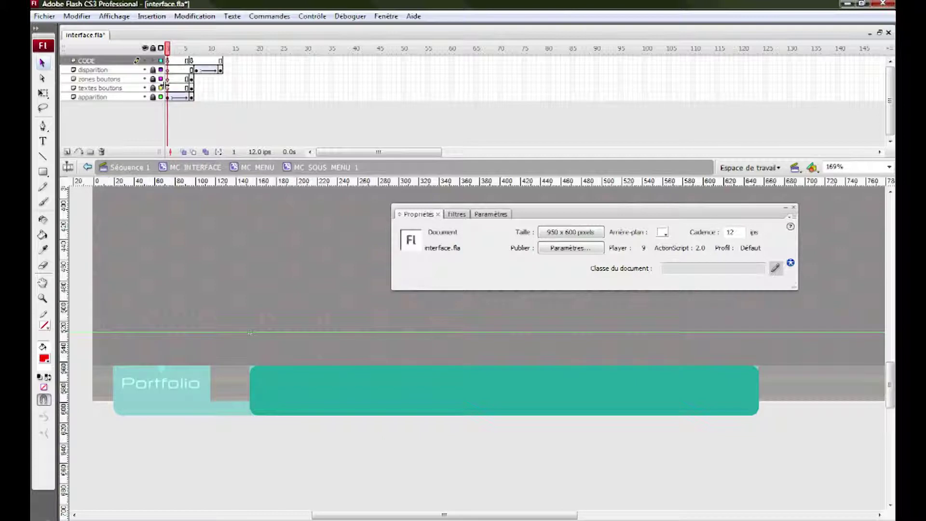
{"action": "left_click_drag", "start_coordinate": [167, 49], "coordinate": [223, 56]}
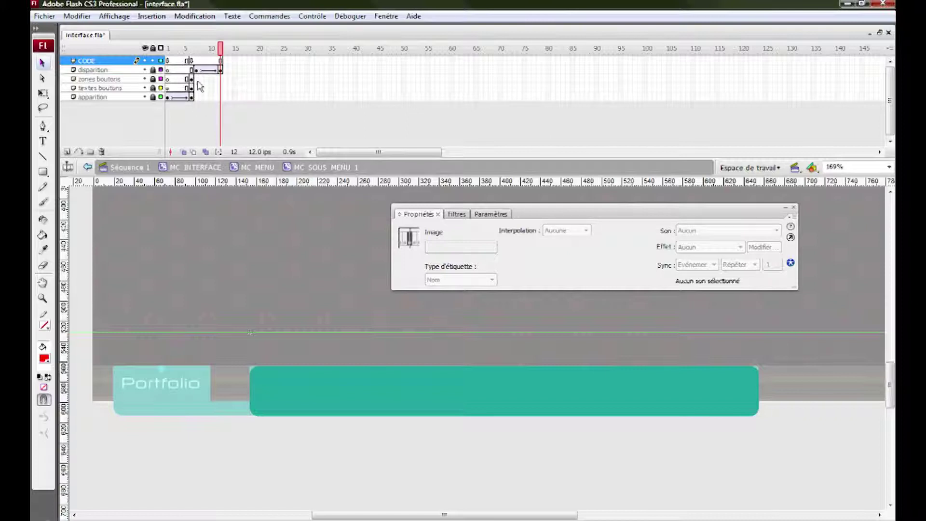
{"action": "left_click", "coordinate": [263, 168]}
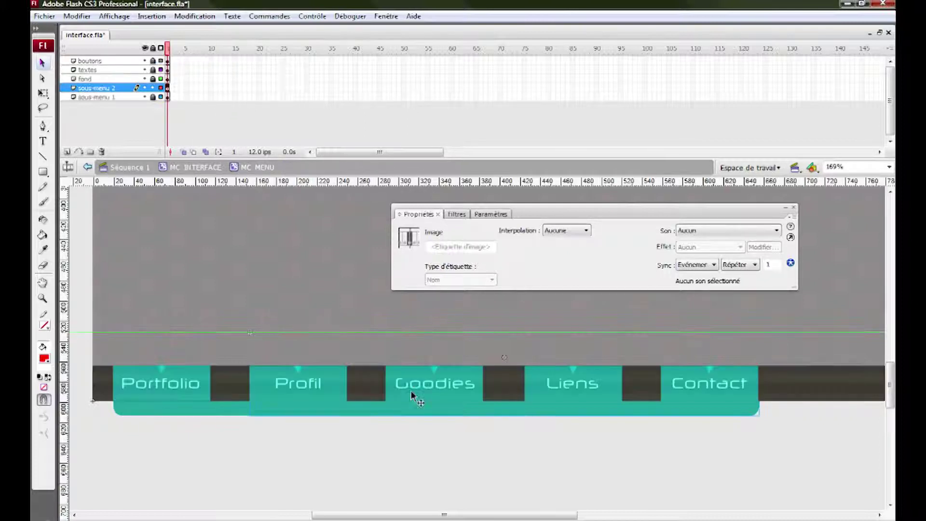
Duplicate the symbol of the sub-menu instance under Profil, naming the new symbol MC_SOUS_MENU_2
{"action": "left_click", "coordinate": [327, 413]}
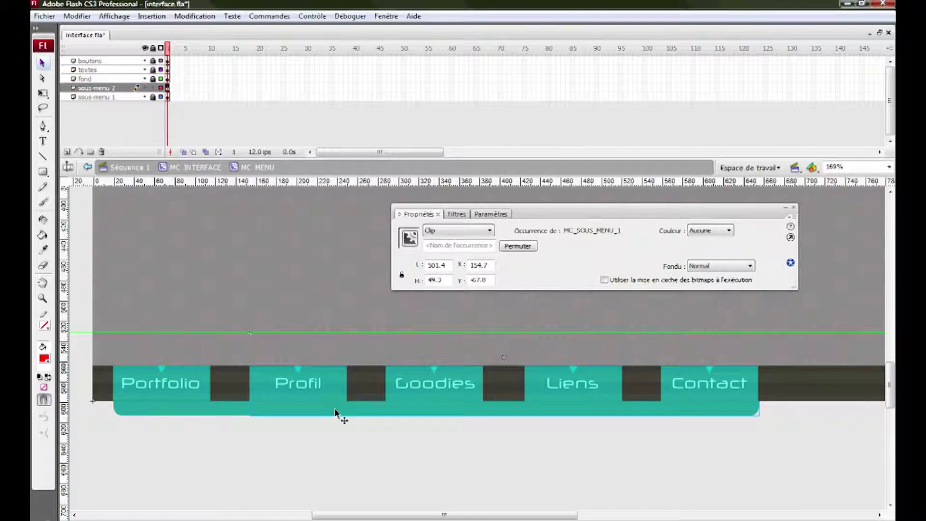
{"action": "right_click", "coordinate": [371, 411]}
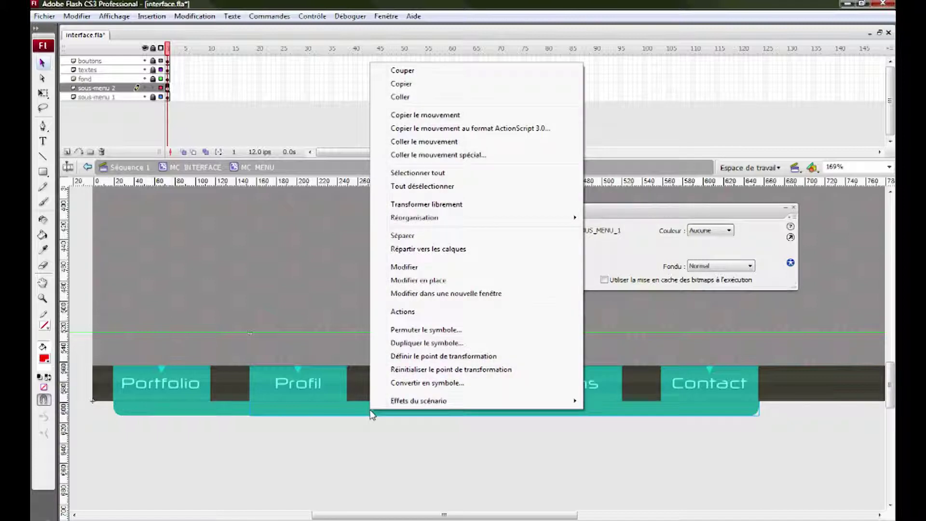
{"action": "left_click", "coordinate": [407, 343]}
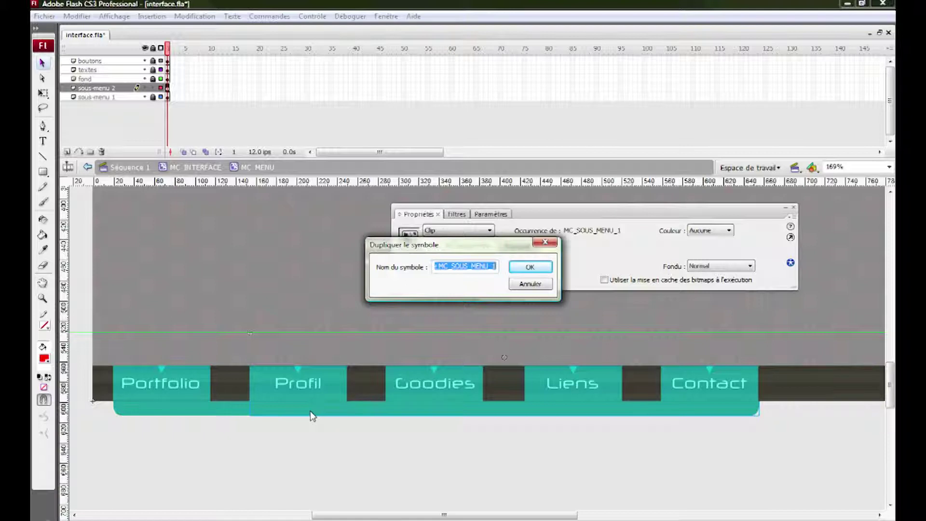
{"action": "left_click", "coordinate": [436, 267]}
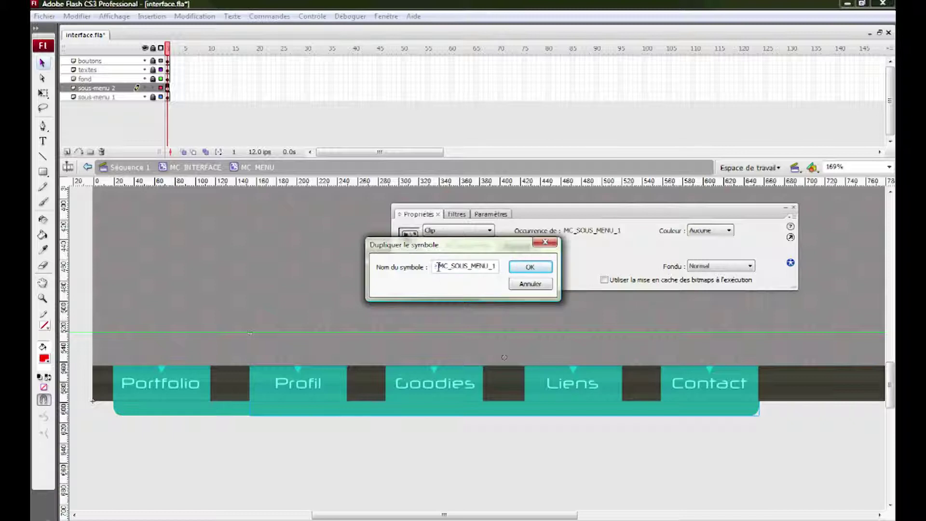
{"action": "left_click_drag", "start_coordinate": [436, 267], "coordinate": [430, 267]}
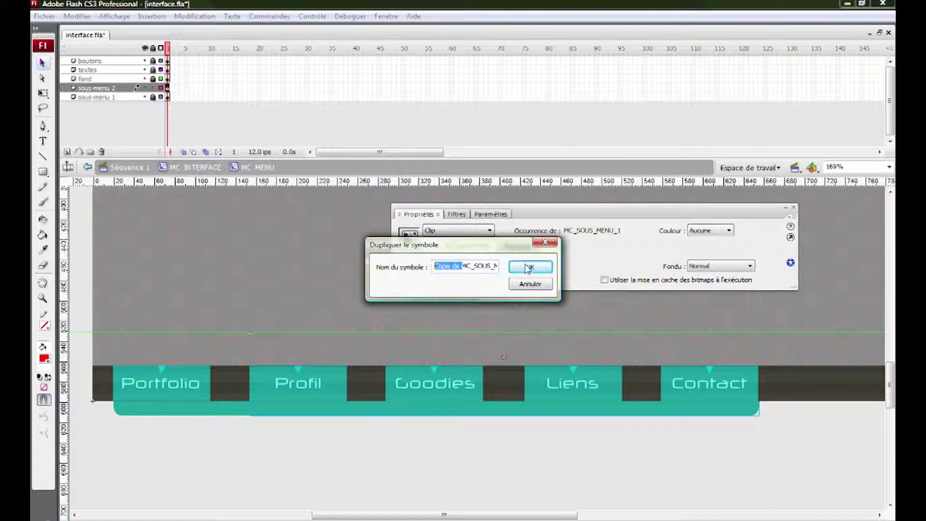
{"action": "key", "text": "Delete"}
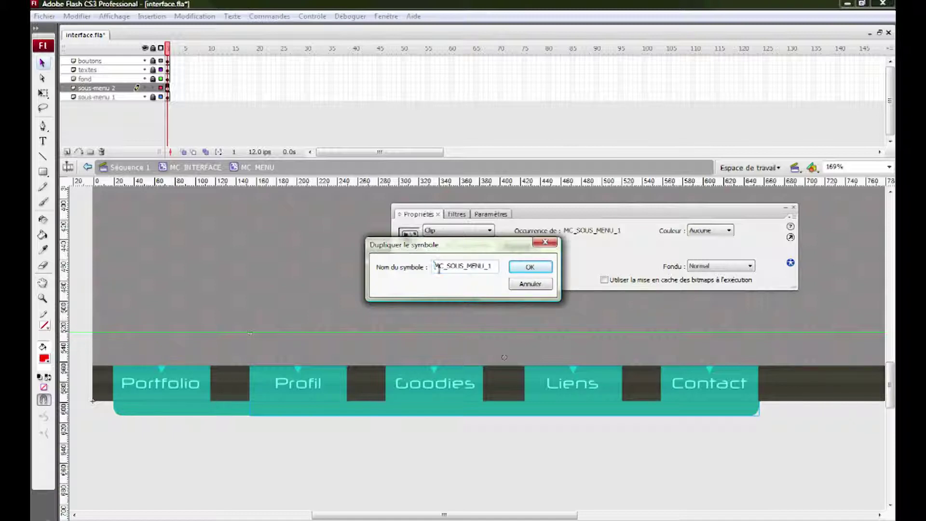
{"action": "left_click_drag", "start_coordinate": [494, 266], "coordinate": [489, 266]}
{"action": "type", "text": "2"}
{"action": "left_click", "coordinate": [529, 270]}
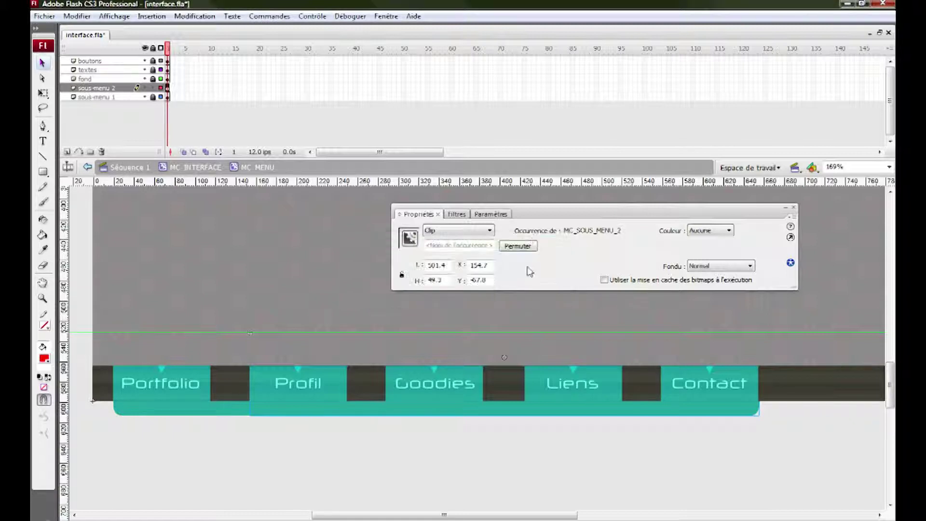
Check which symbol each sub-menu instance uses, unlocking and relocking the sous-menu layers to select them individually
{"action": "left_click", "coordinate": [153, 97]}
{"action": "left_click", "coordinate": [170, 413]}
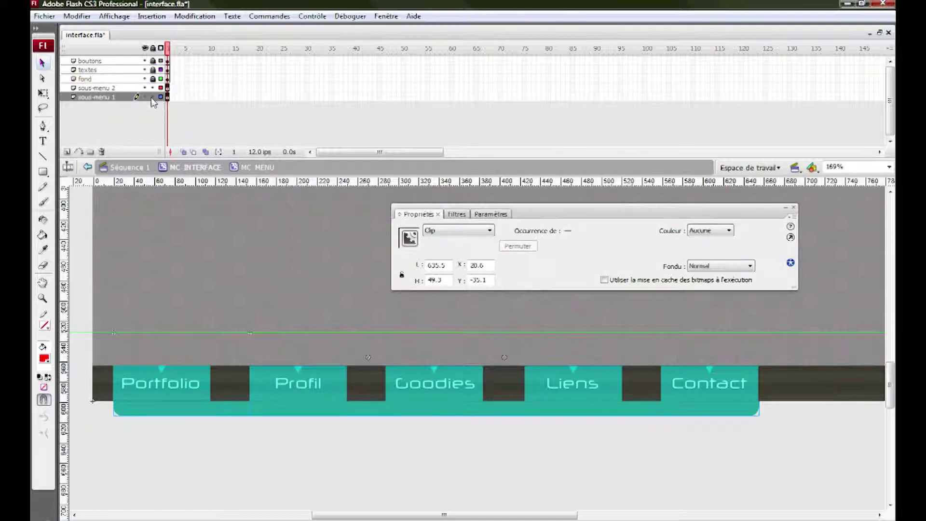
{"action": "left_click", "coordinate": [153, 88]}
{"action": "left_click", "coordinate": [198, 275]}
{"action": "left_click", "coordinate": [157, 409]}
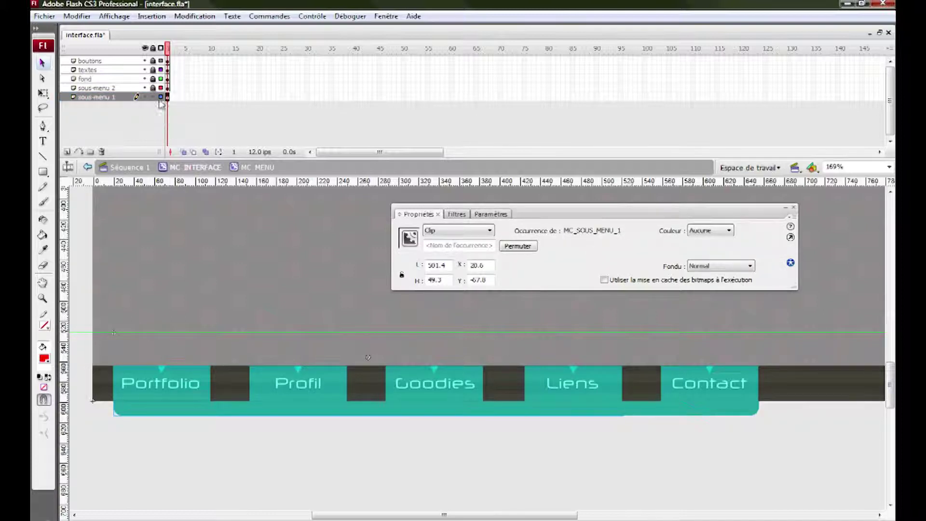
{"action": "left_click", "coordinate": [152, 87]}
{"action": "left_click", "coordinate": [153, 88]}
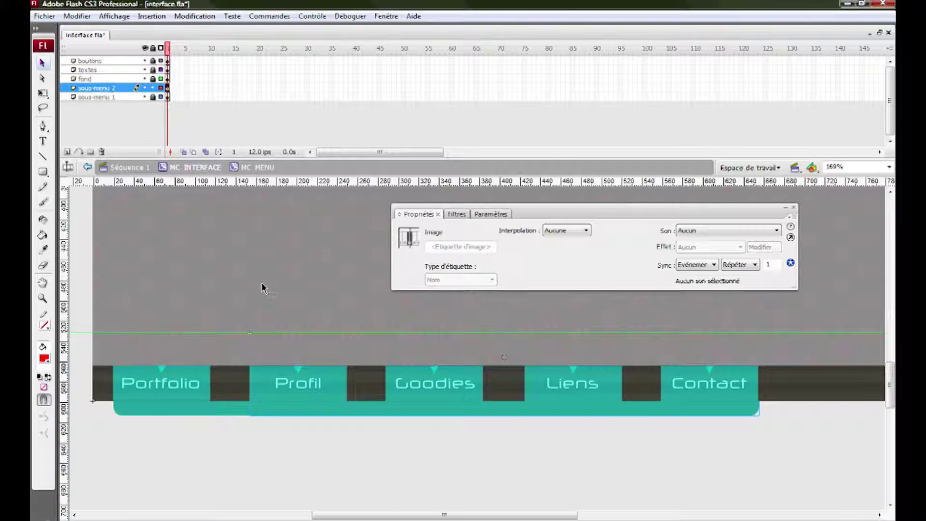
{"action": "left_click", "coordinate": [263, 287]}
{"action": "left_click", "coordinate": [309, 410]}
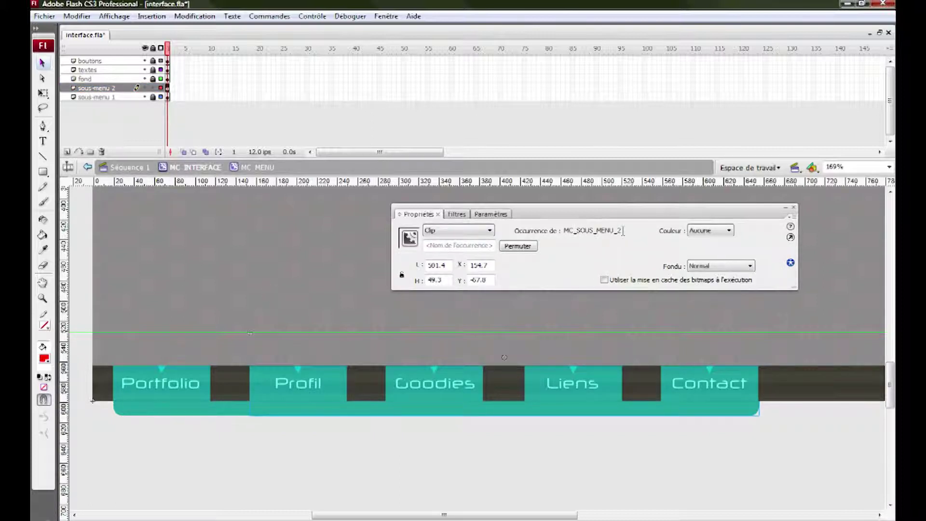
Open the MC_SOUS_MENU_2 clip for editing in place and go to frame 6
{"action": "left_click_drag", "start_coordinate": [435, 410], "coordinate": [435, 412]}
{"action": "double_click", "coordinate": [435, 412]}
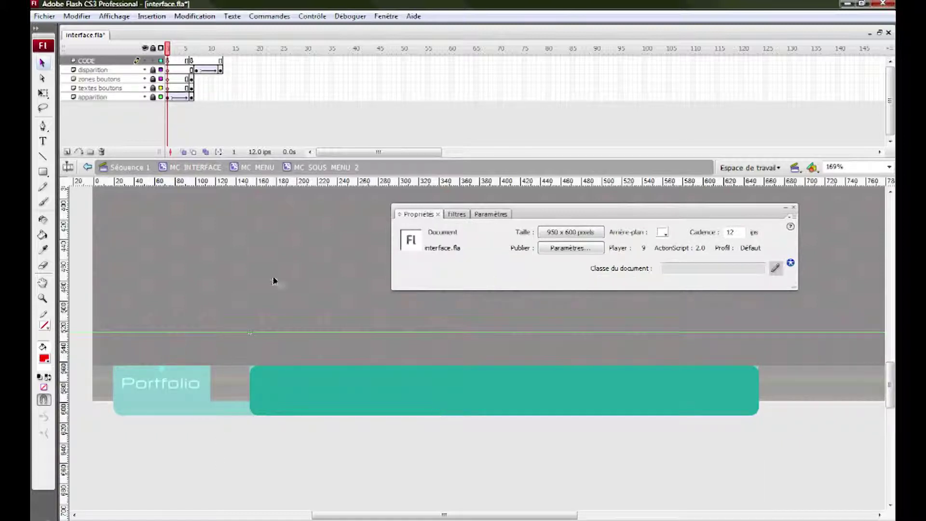
{"action": "left_click", "coordinate": [187, 50]}
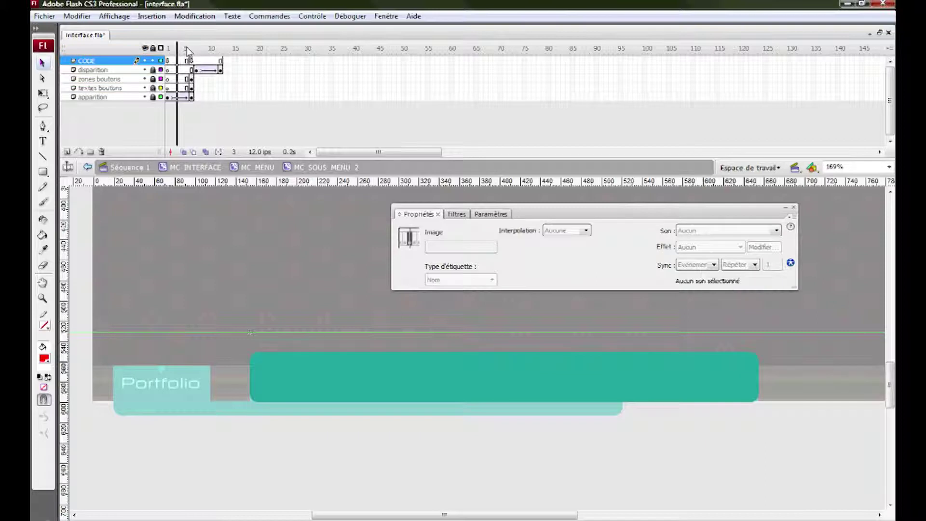
{"action": "left_click_drag", "start_coordinate": [187, 50], "coordinate": [192, 49]}
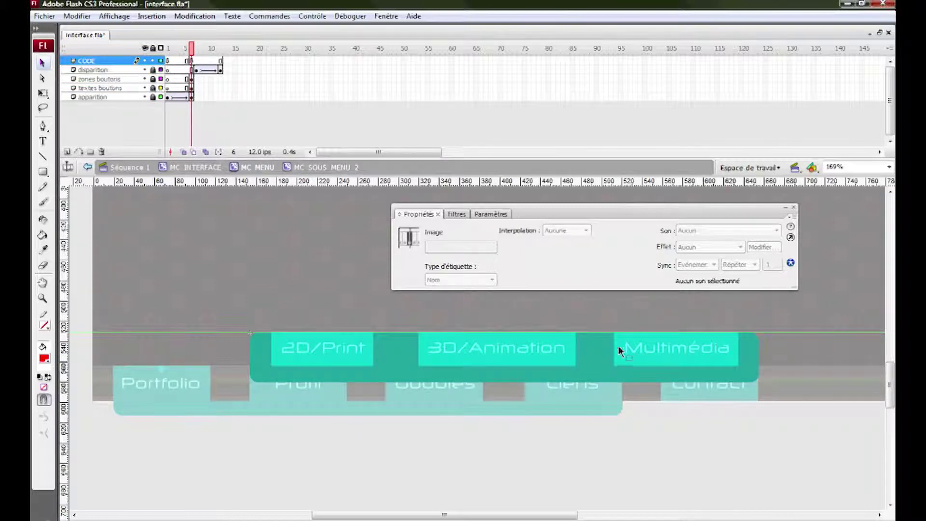
Unlock the textes boutons layer and replace the "2D/Print" label with "Cursus"
{"action": "left_click", "coordinate": [153, 88]}
{"action": "left_click", "coordinate": [43, 141]}
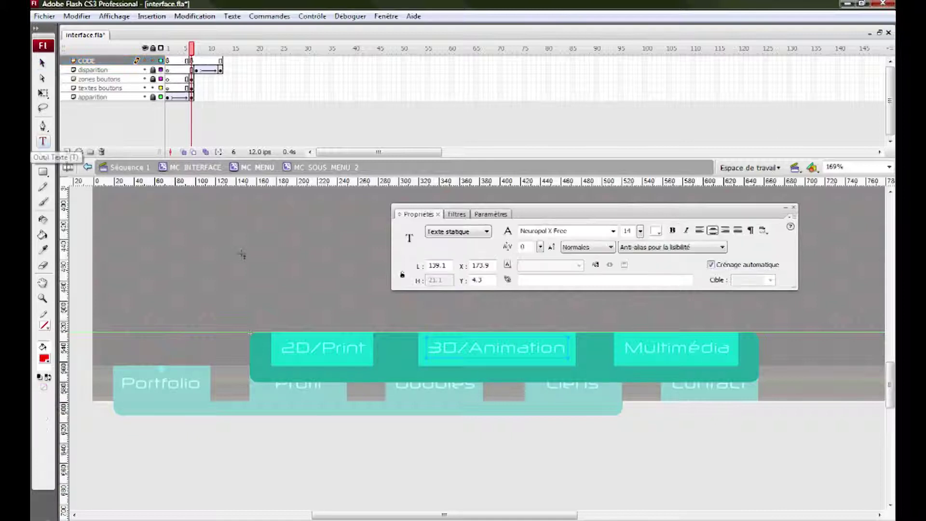
{"action": "double_click", "coordinate": [328, 347]}
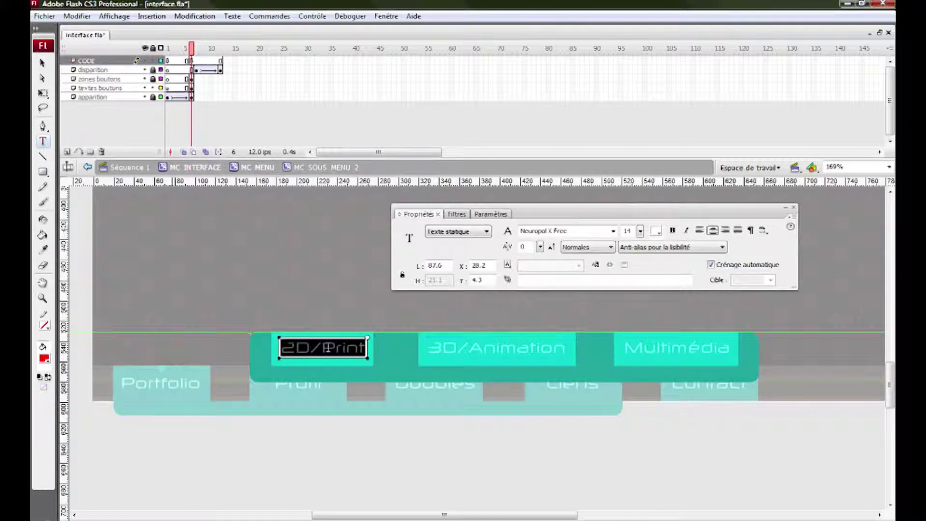
{"action": "type", "text": "Cursus"}
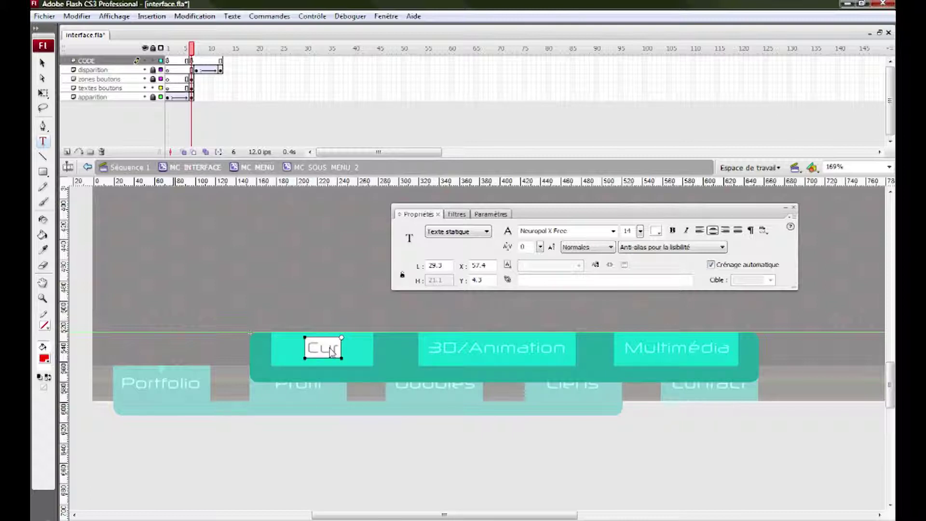
Replace the "3D/Animation" button label with "Experience pro."
{"action": "left_click", "coordinate": [499, 347]}
{"action": "double_click", "coordinate": [496, 347]}
{"action": "type", "text": "E"}
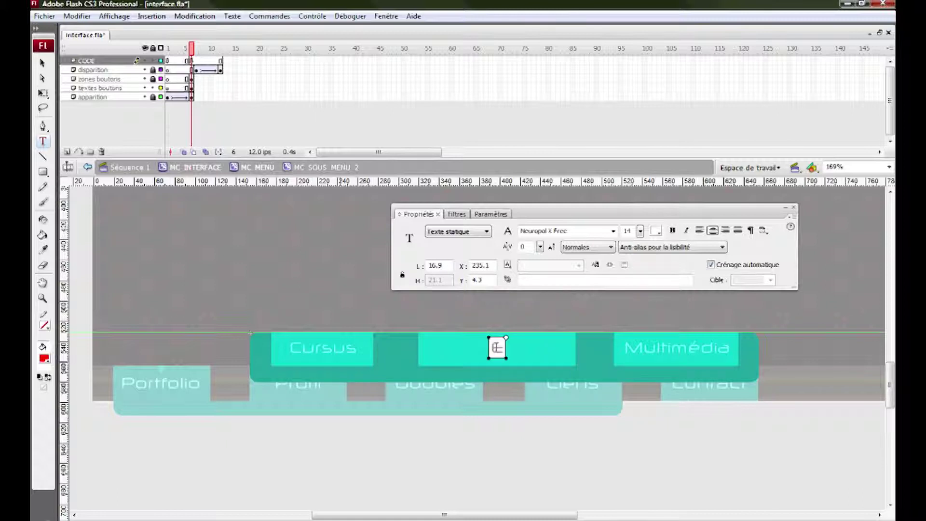
{"action": "type", "text": "xperie"}
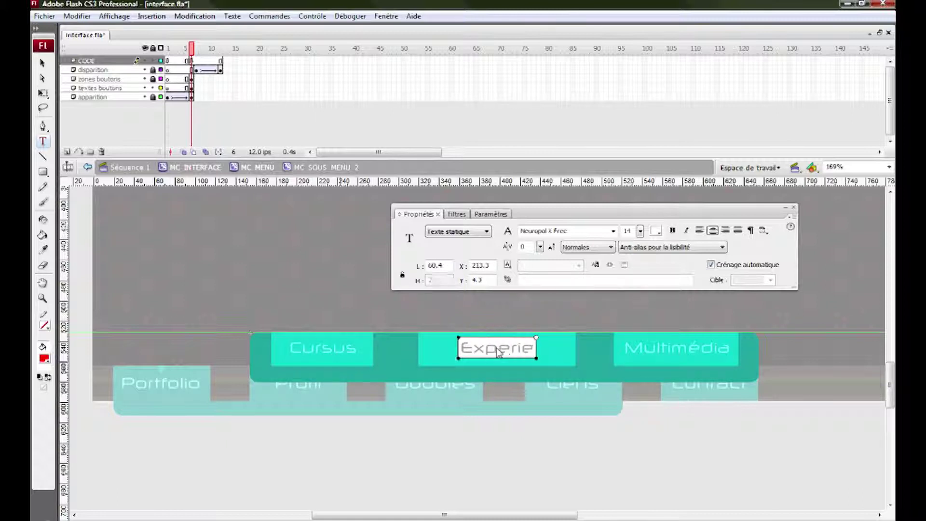
{"action": "type", "text": "nce pro."}
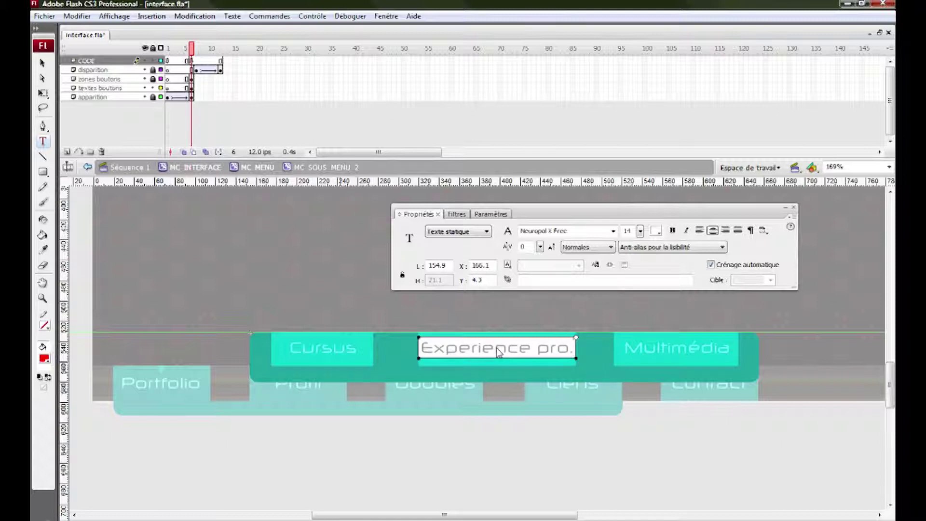
Replace the "Multimédia" button label with "Informations"
{"action": "double_click", "coordinate": [653, 350]}
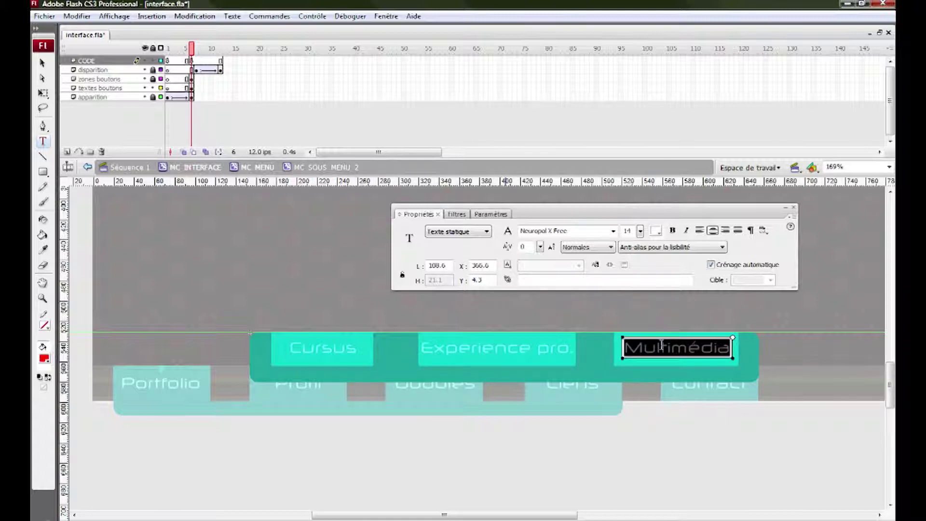
{"action": "type", "text": "Informatyion"}
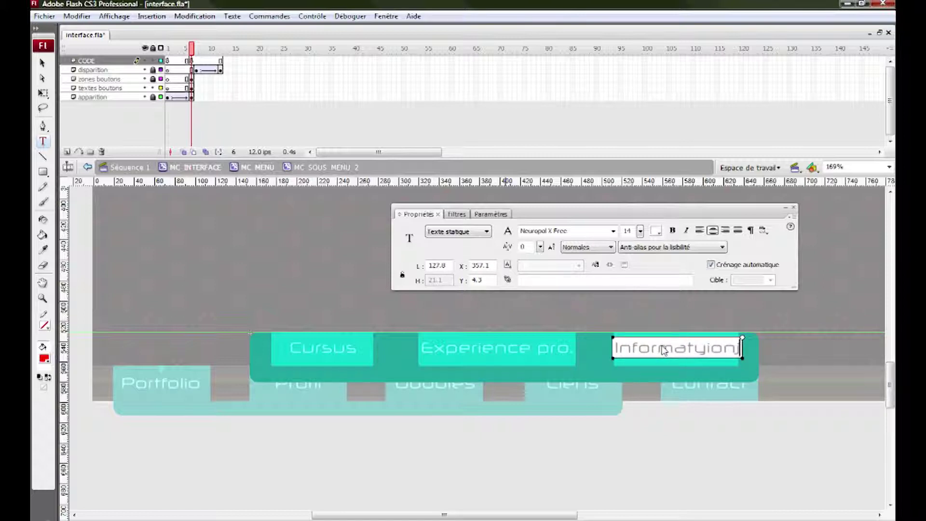
{"action": "type", "text": "s"}
{"action": "key", "text": "Left"}
{"action": "key", "text": "Left"}
{"action": "key", "text": "Left"}
{"action": "key", "text": "Left"}
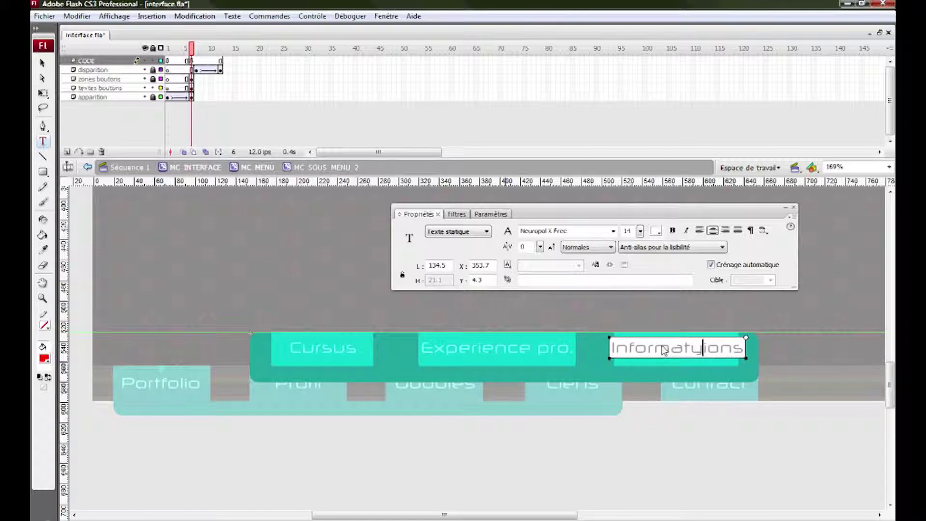
{"action": "key", "text": "BackSpace"}
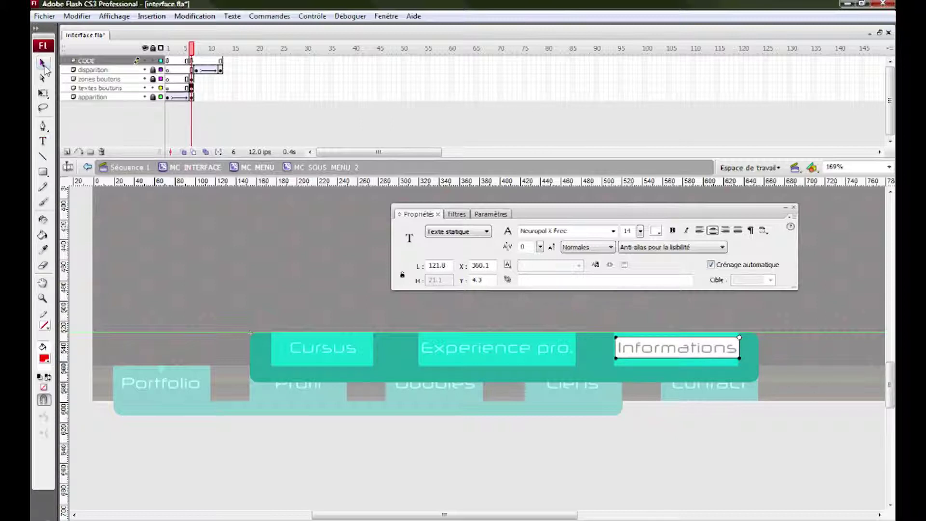
Lock the textes boutons layer, unlock zones boutons, and narrow the invisible button zone behind "Cursus" to about 84 px wide
{"action": "left_click", "coordinate": [43, 64]}
{"action": "left_click", "coordinate": [154, 87]}
{"action": "left_click", "coordinate": [154, 79]}
{"action": "left_click", "coordinate": [368, 358]}
{"action": "key", "text": "q"}
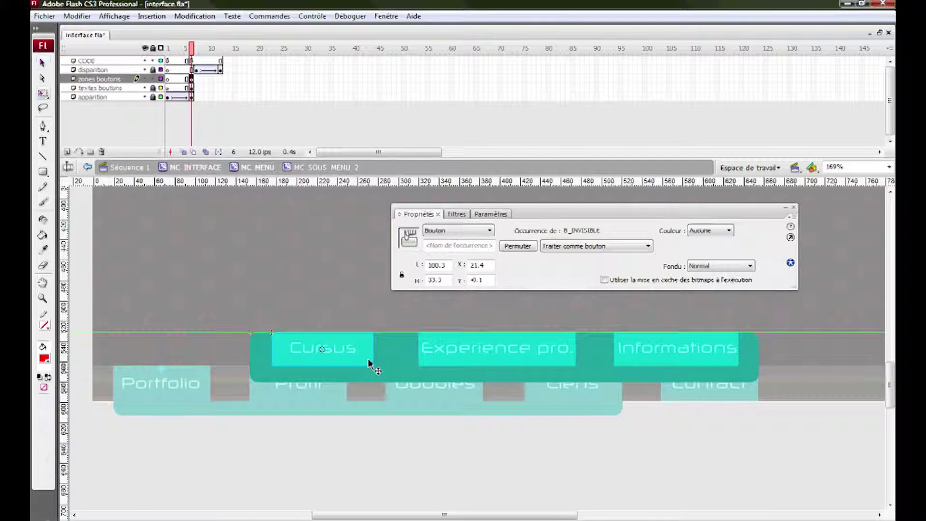
{"action": "left_click_drag", "start_coordinate": [373, 349], "coordinate": [365, 349]}
{"action": "left_click", "coordinate": [43, 63]}
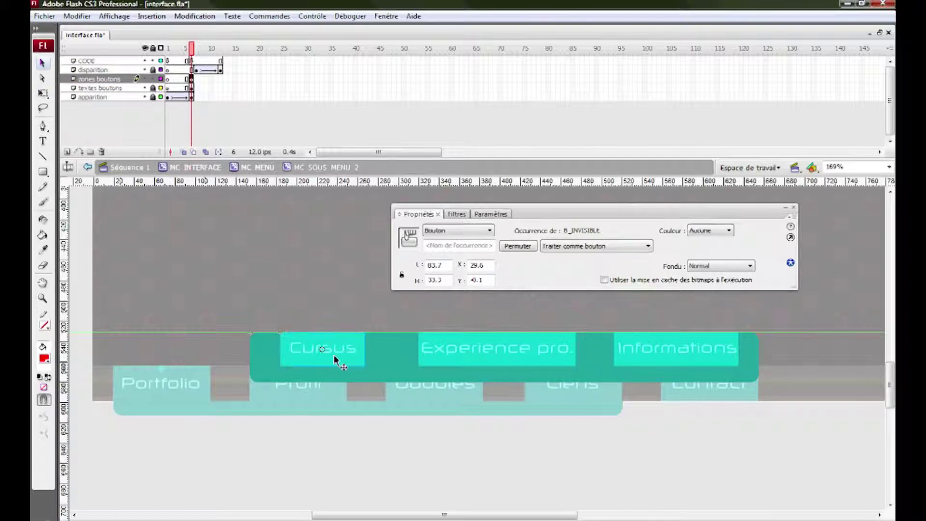
Widen the invisible button zone behind "Experience pro." symmetrically to about 169 px
{"action": "left_click", "coordinate": [506, 349]}
{"action": "key", "text": "q"}
{"action": "left_click_drag", "start_coordinate": [418, 349], "coordinate": [411, 349]}
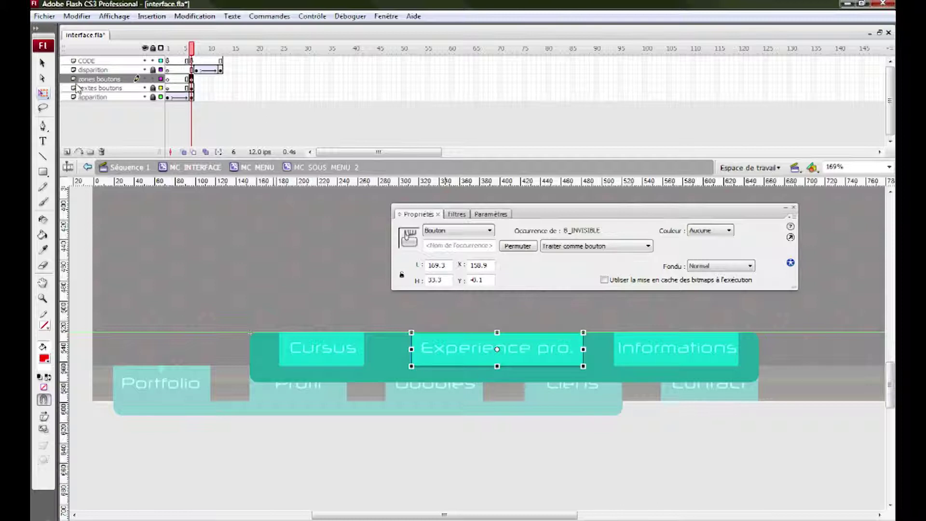
{"action": "left_click", "coordinate": [42, 63]}
Widen the invisible button zone behind "Informations" symmetrically to about 132 px and deselect it
{"action": "left_click", "coordinate": [705, 355]}
{"action": "key", "text": "q"}
{"action": "left_click_drag", "start_coordinate": [611, 350], "coordinate": [606, 349]}
{"action": "left_click", "coordinate": [42, 62]}
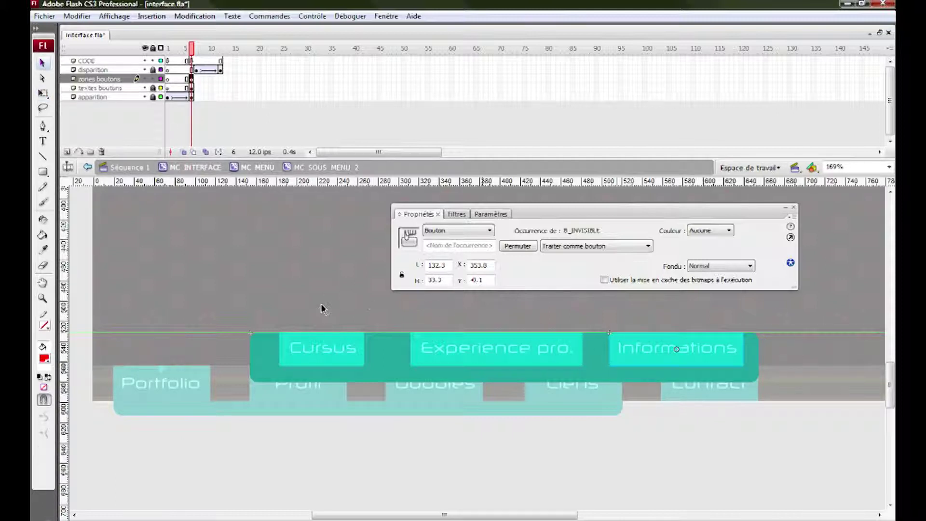
{"action": "left_click", "coordinate": [322, 280]}
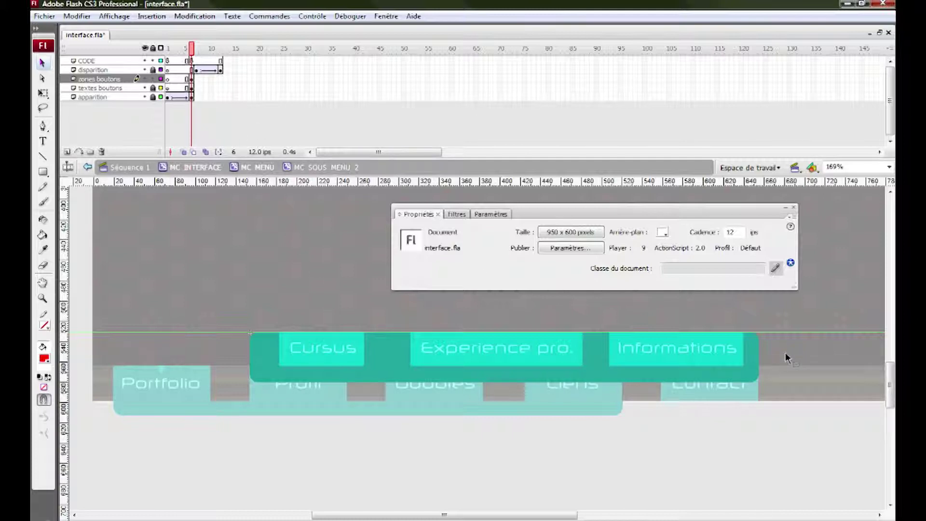
Return to the parent MC MENU clip, deselect the sub-menu instance, and save interface.fla
{"action": "left_click", "coordinate": [258, 172]}
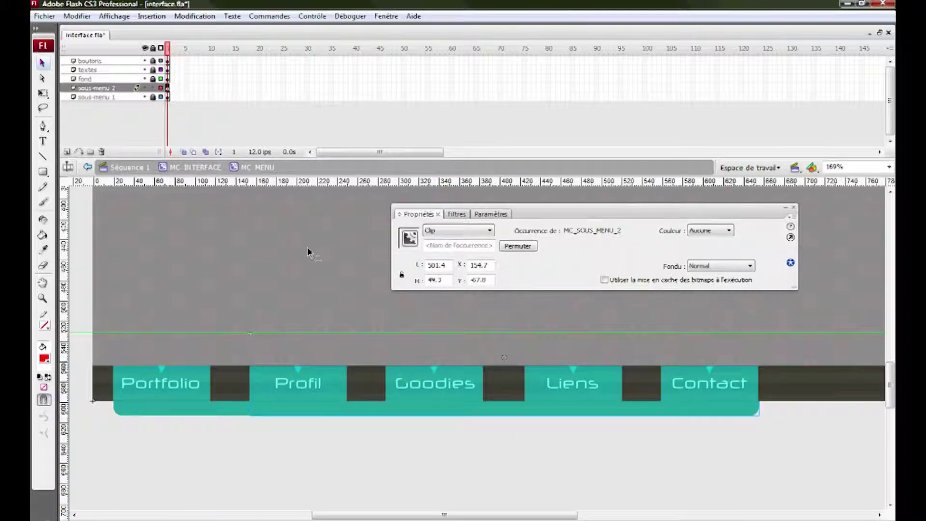
{"action": "left_click", "coordinate": [308, 248]}
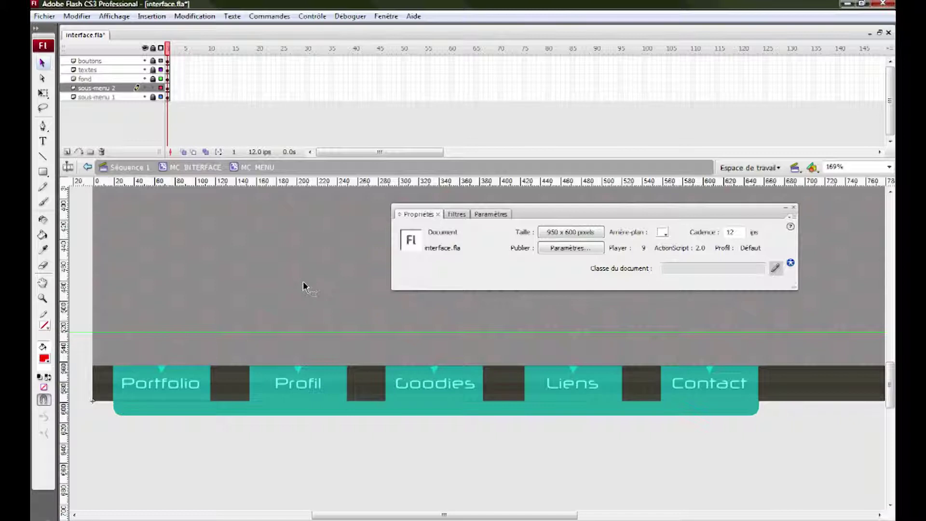
{"action": "key", "text": "ctrl+s"}
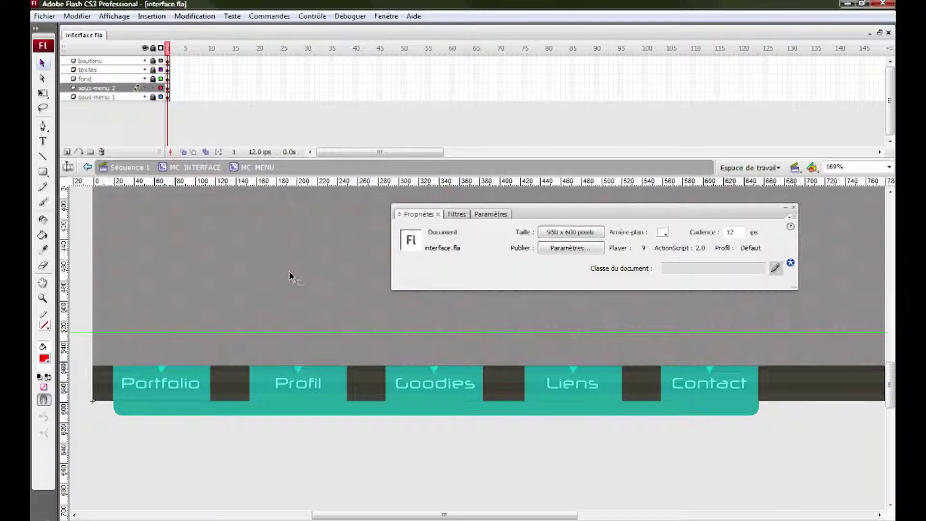